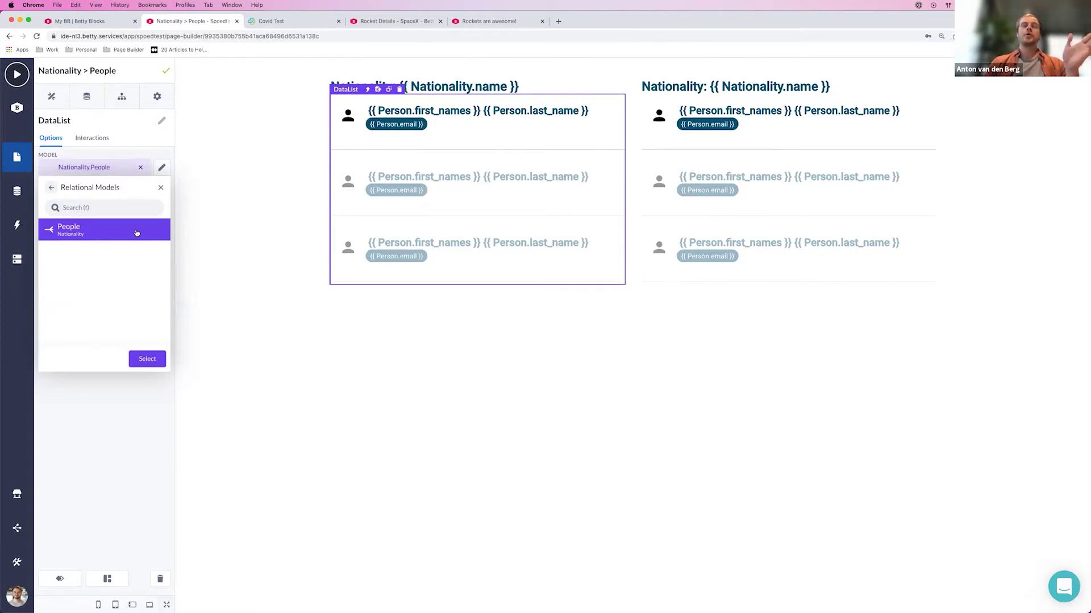
Select the data container around the first people list, and view the filter on the second column's people data list.
left_click(367, 90)
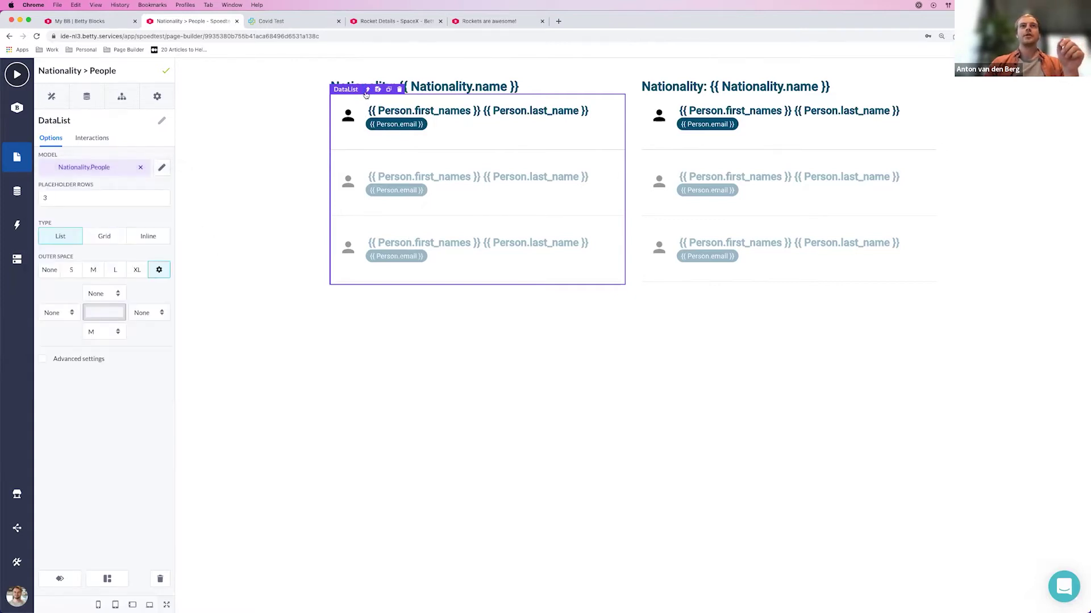
left_click(365, 90)
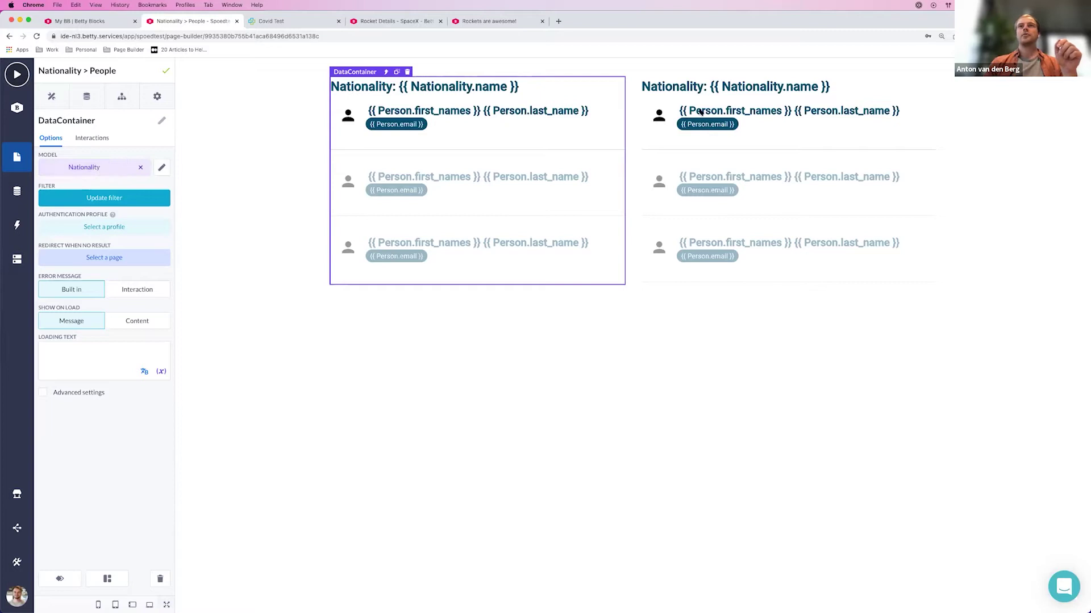
left_click(660, 115)
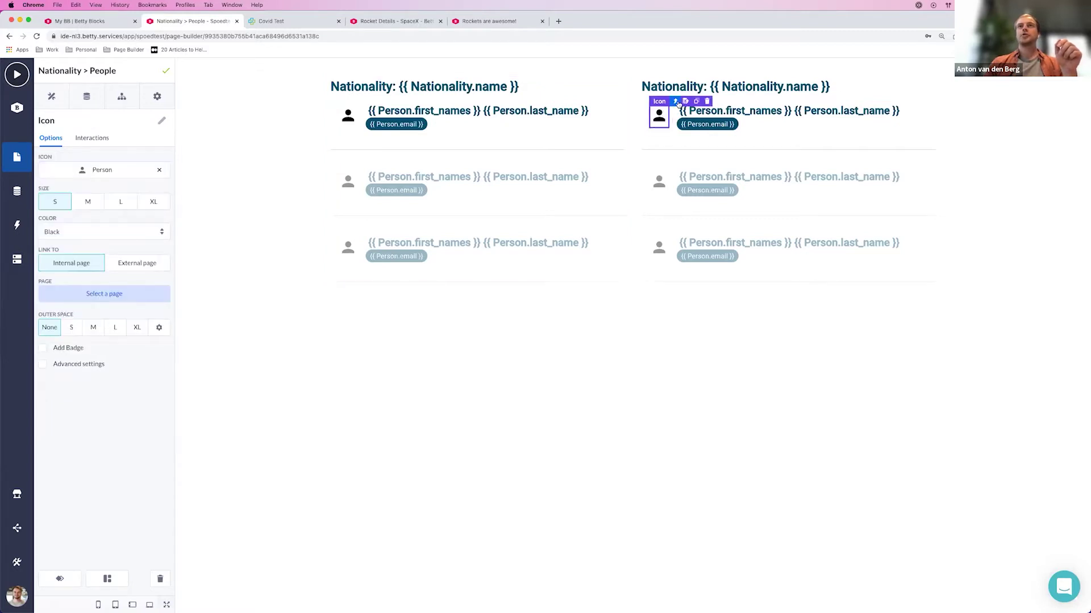
mouse_move(683, 105)
left_click(715, 132)
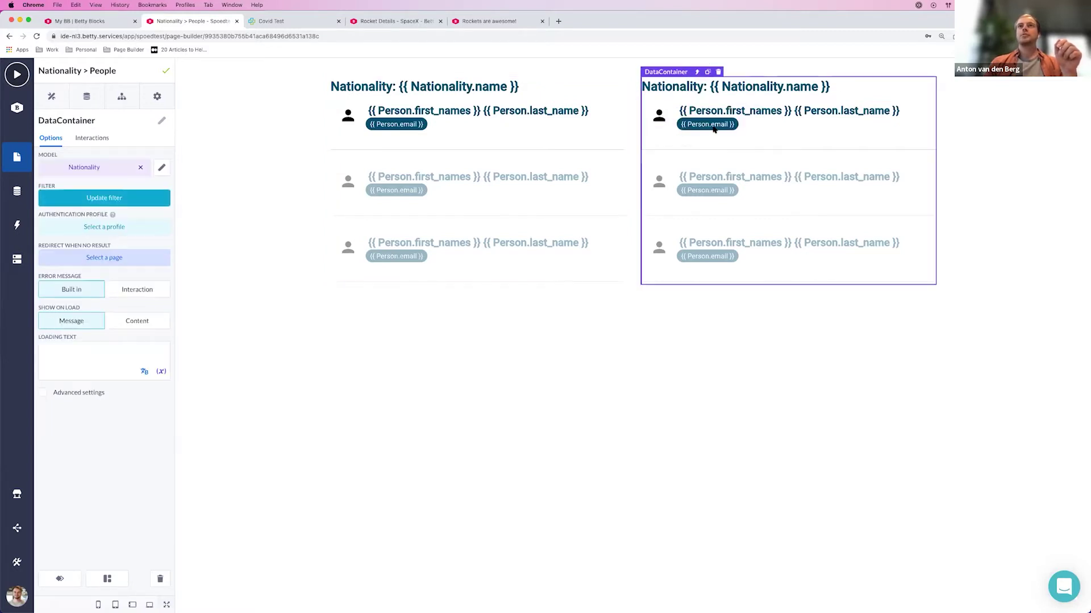
left_click(659, 116)
left_click(675, 102)
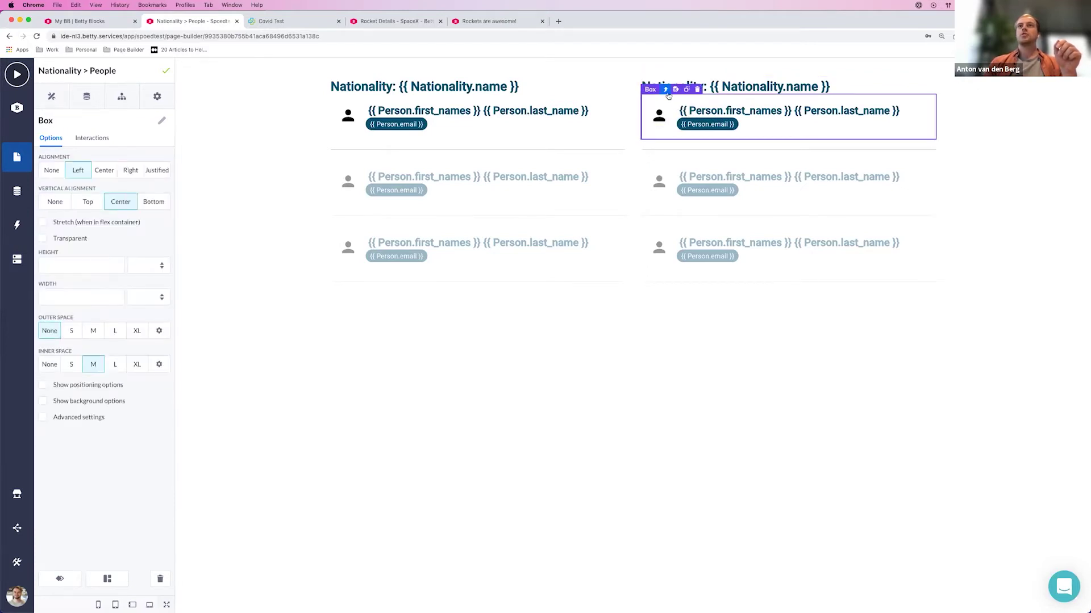
left_click(669, 96)
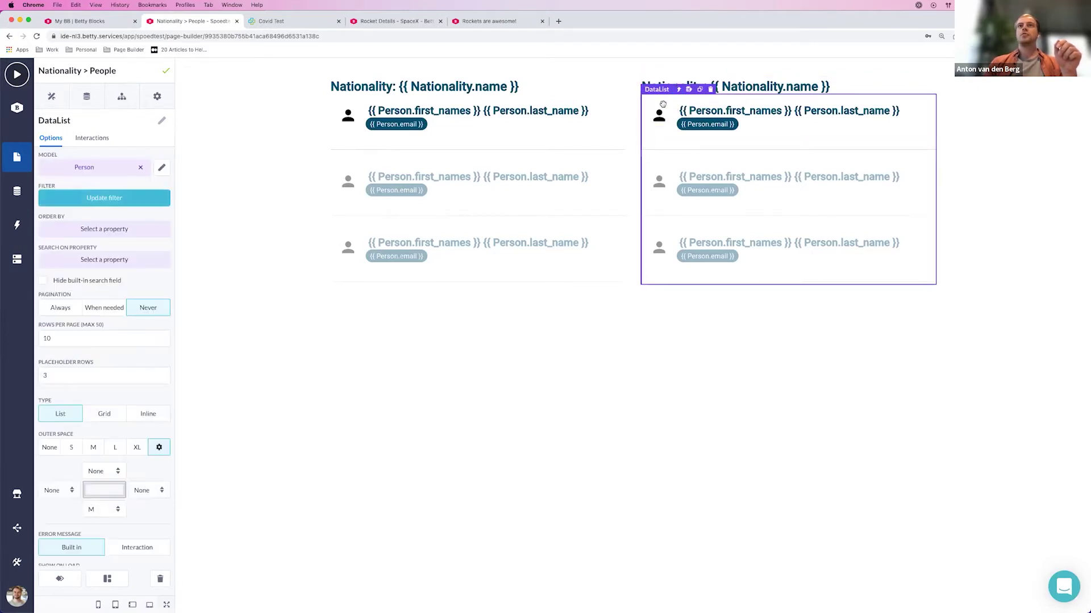
left_click(138, 203)
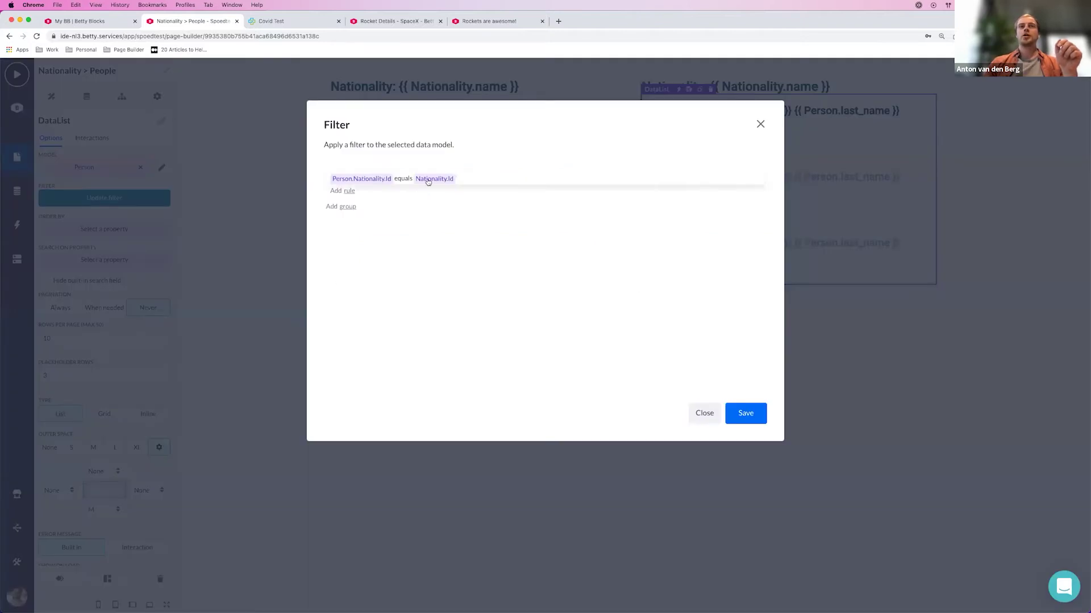
left_click(759, 125)
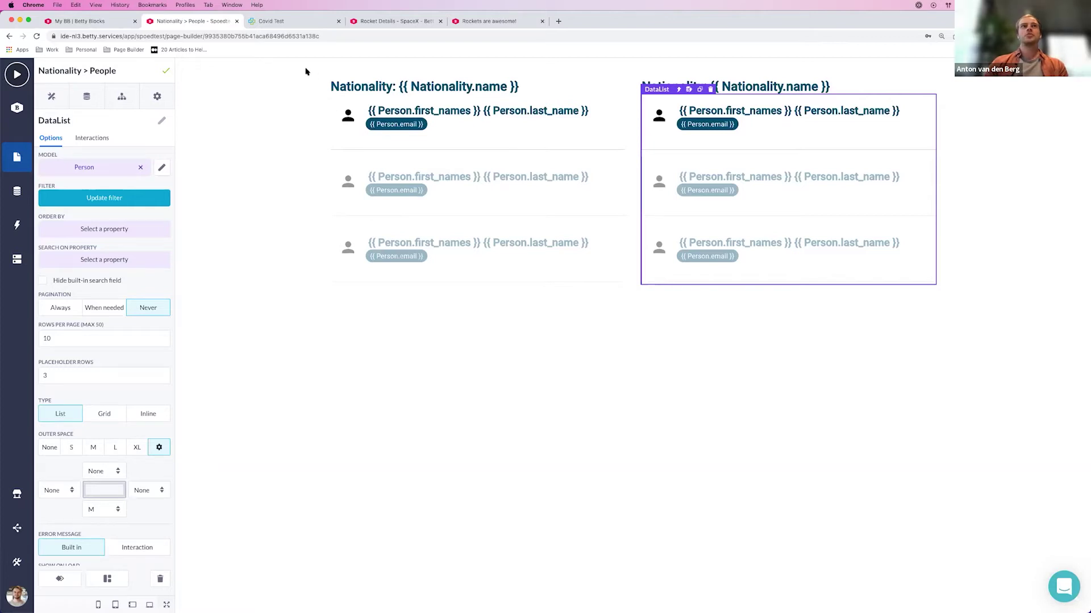
Reload the published Covid Test page several times to compare how its two nationality lists load, and return to the page builder.
left_click(287, 25)
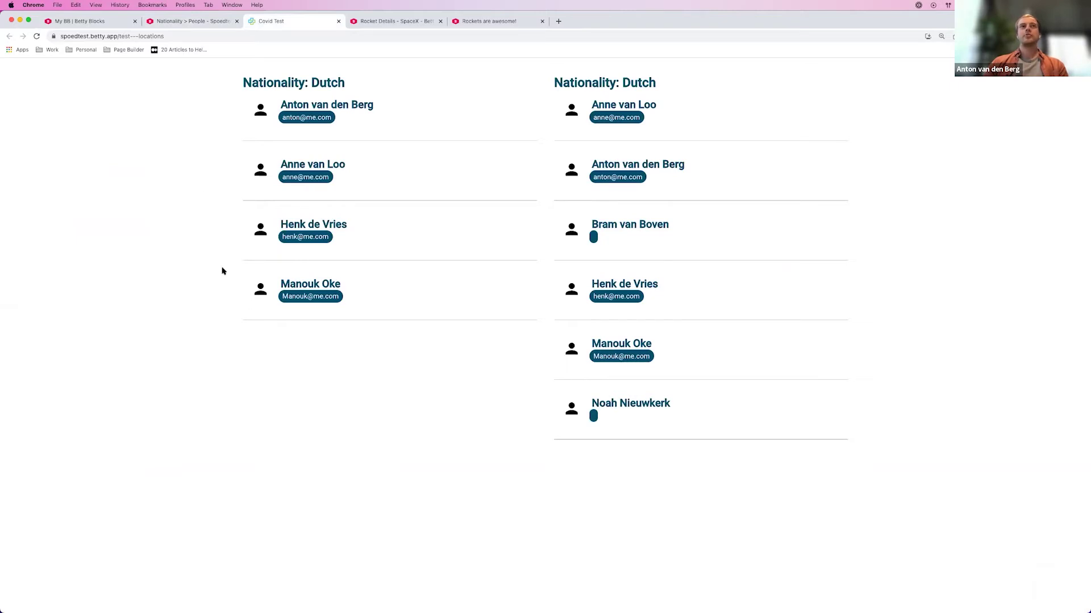
key("super+r")
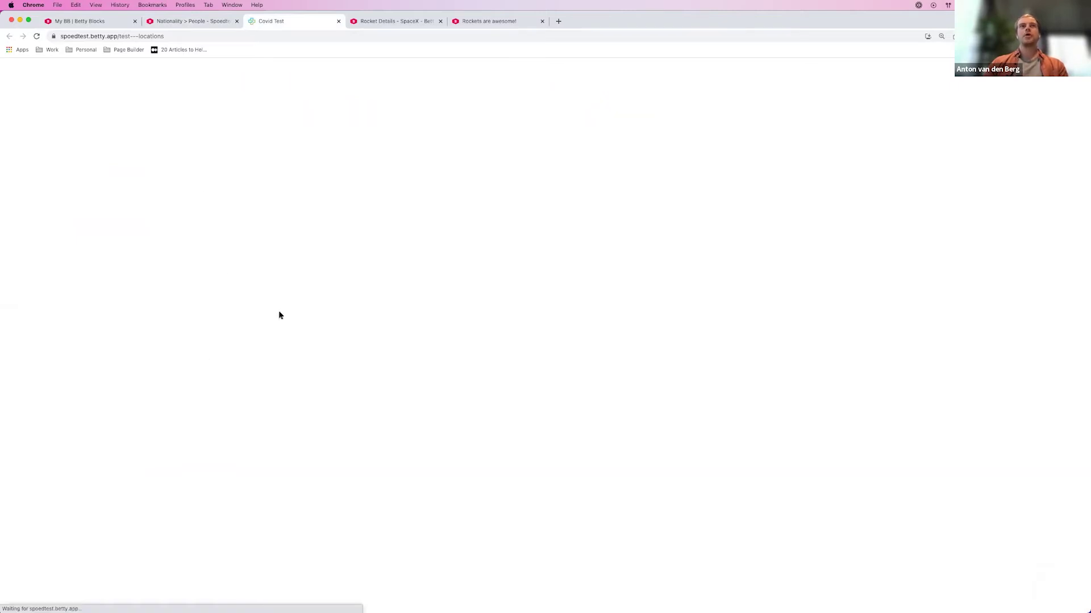
key("super+r")
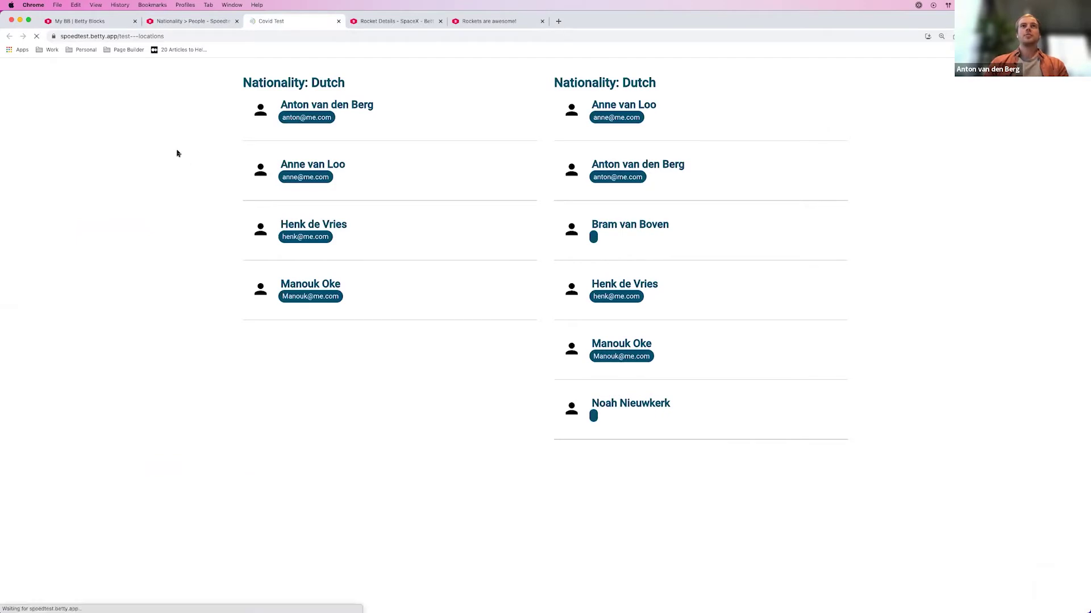
key("super+r")
key("super+r")
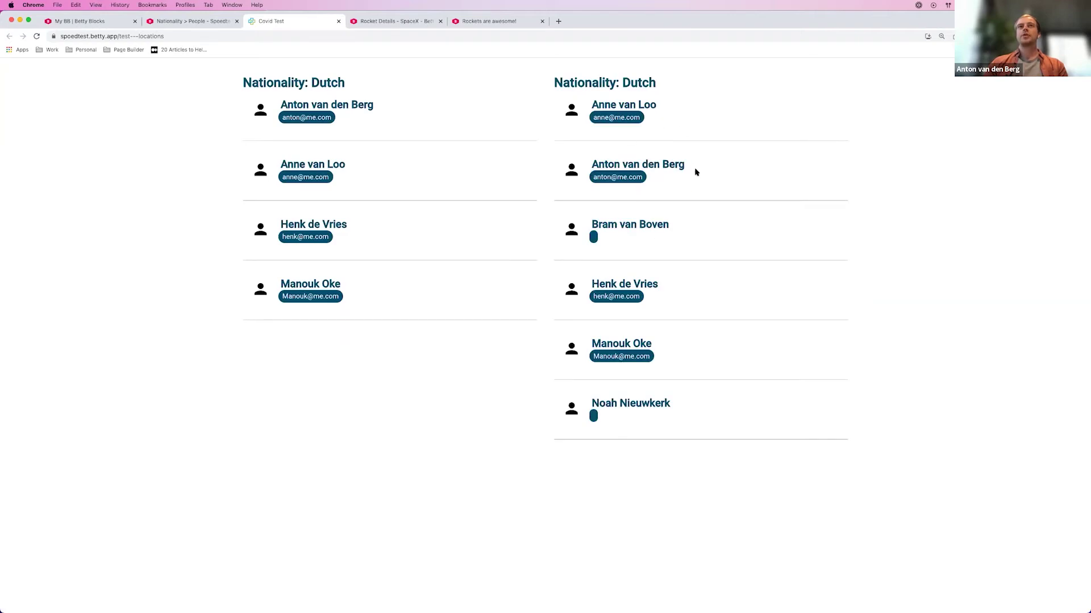
key("super+r")
key("super+r")
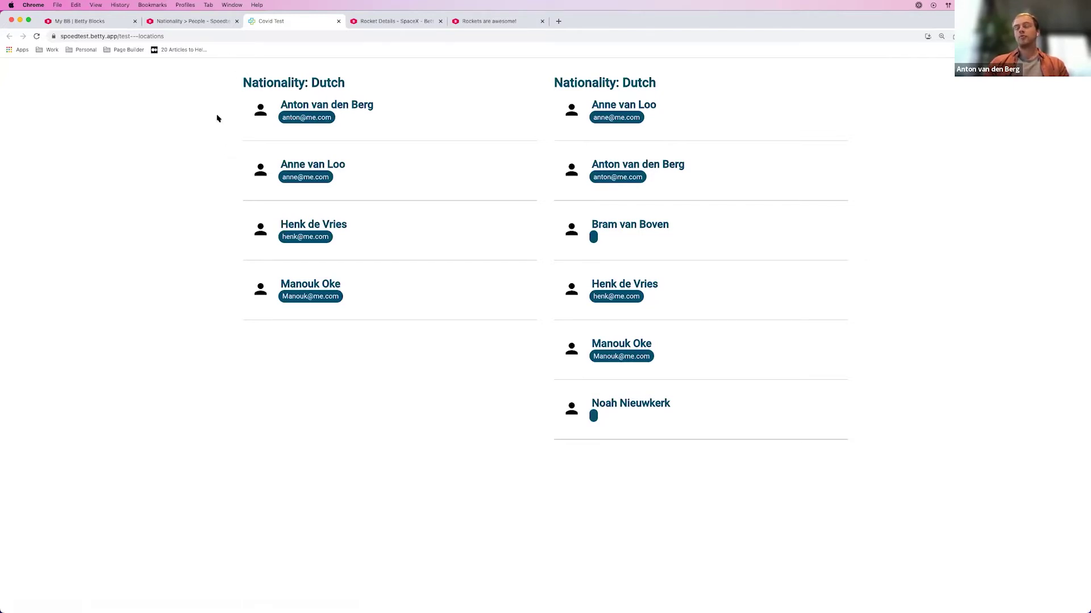
left_click(201, 23)
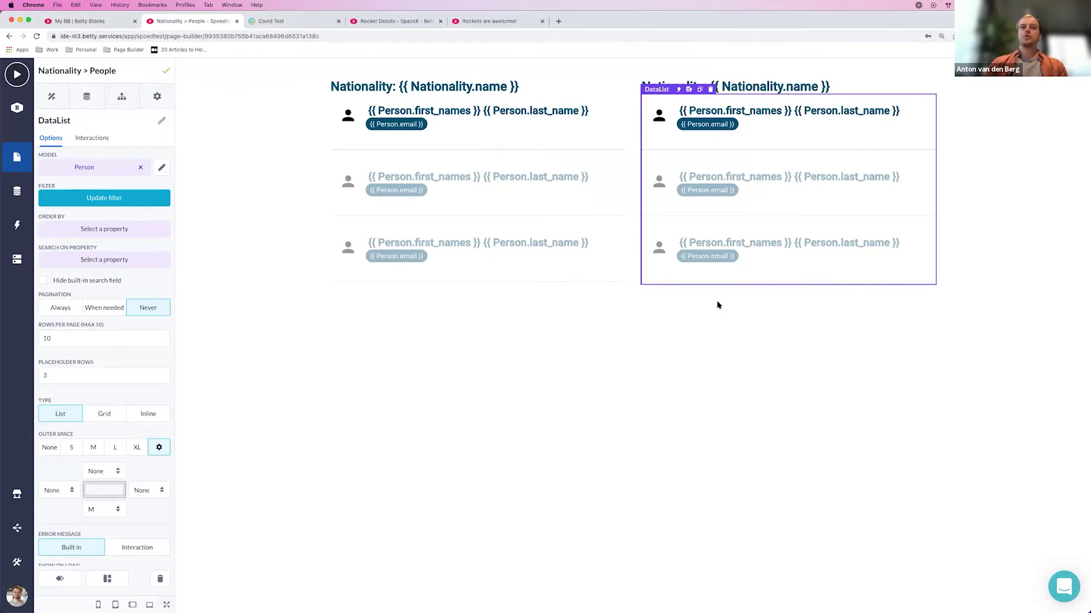
On the Rocket Details page, rename the Webuser data container around the parts table to "DataContainer - User".
left_click(395, 22)
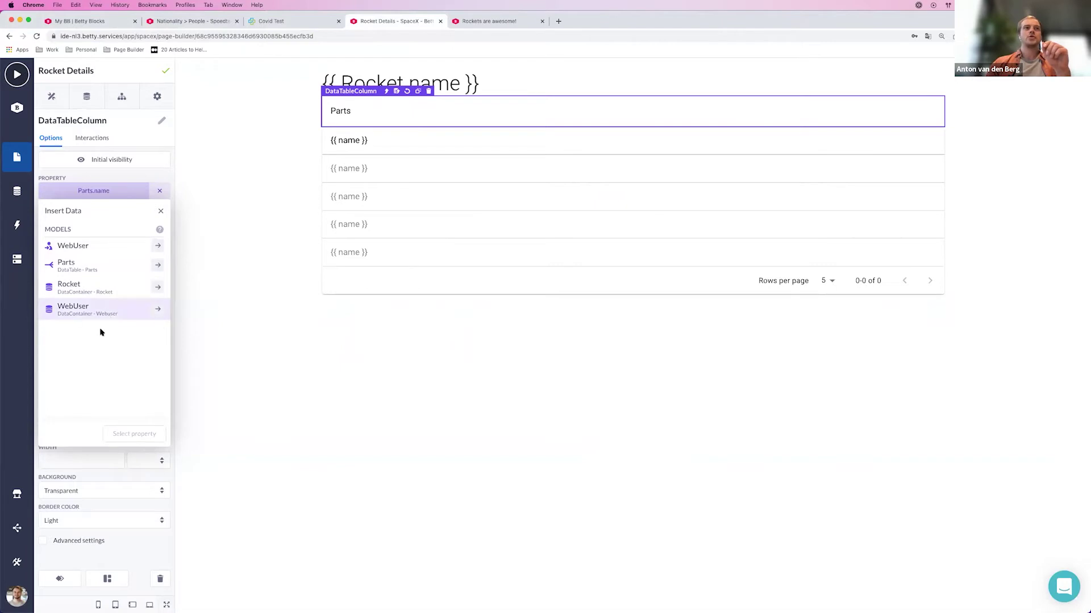
left_click(288, 301)
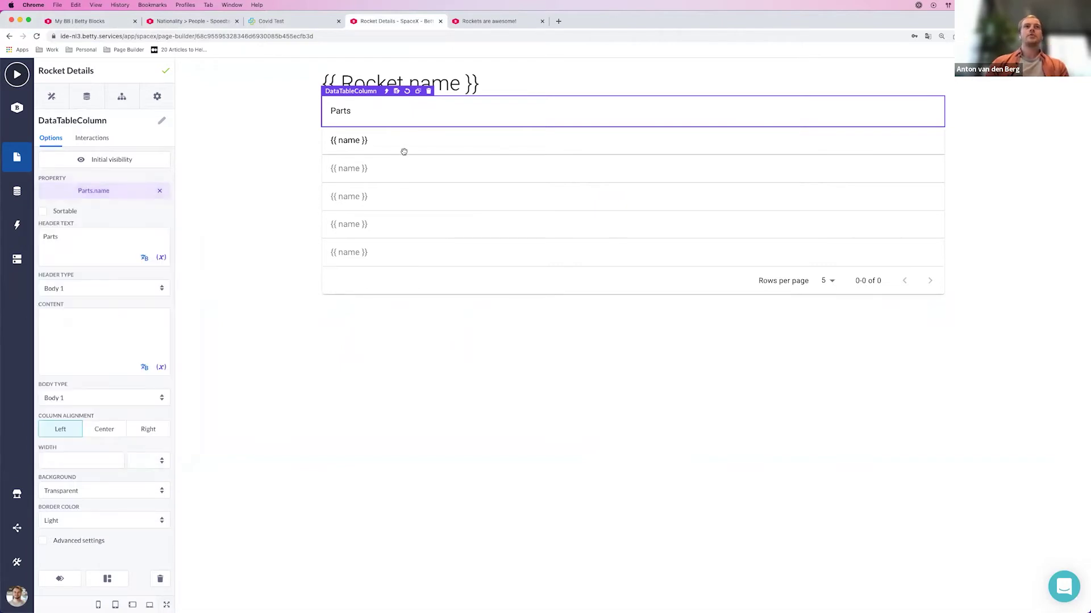
left_click(386, 92)
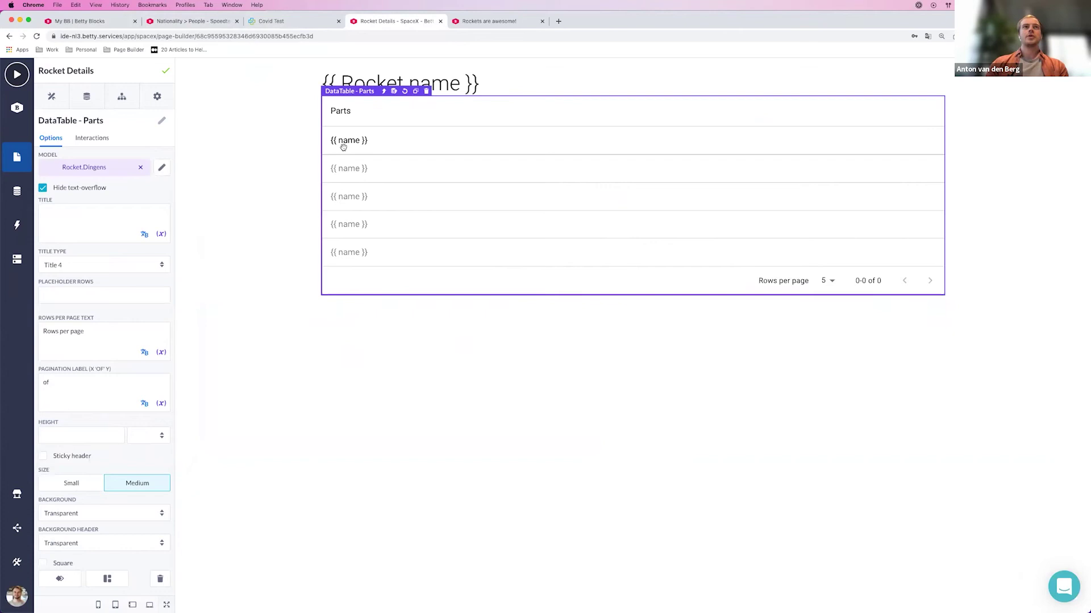
left_click(383, 92)
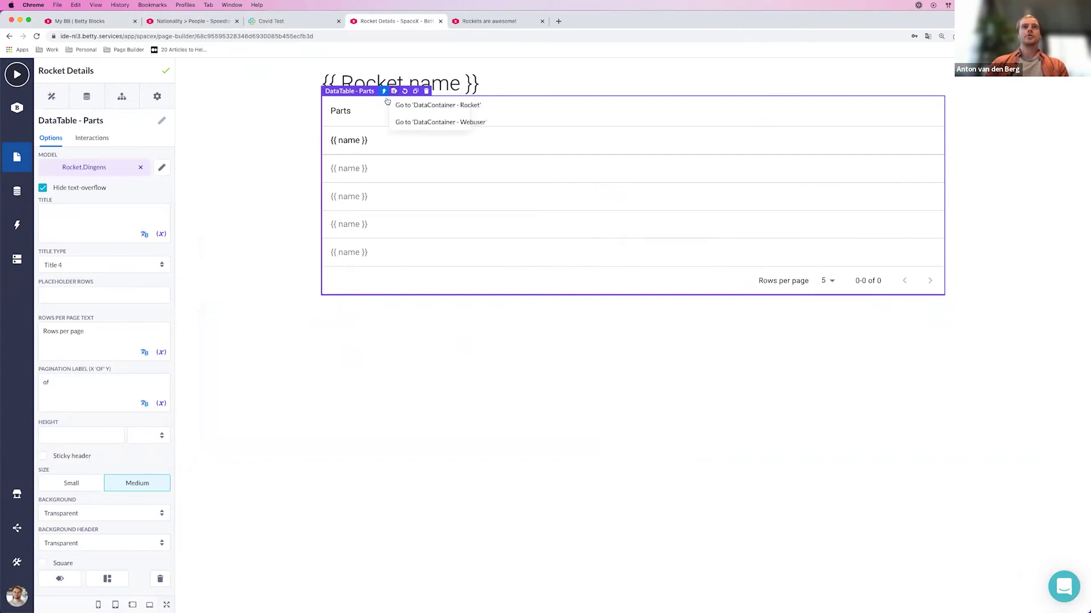
left_click(423, 122)
left_click(120, 121)
key("BackSpace")
type("user")
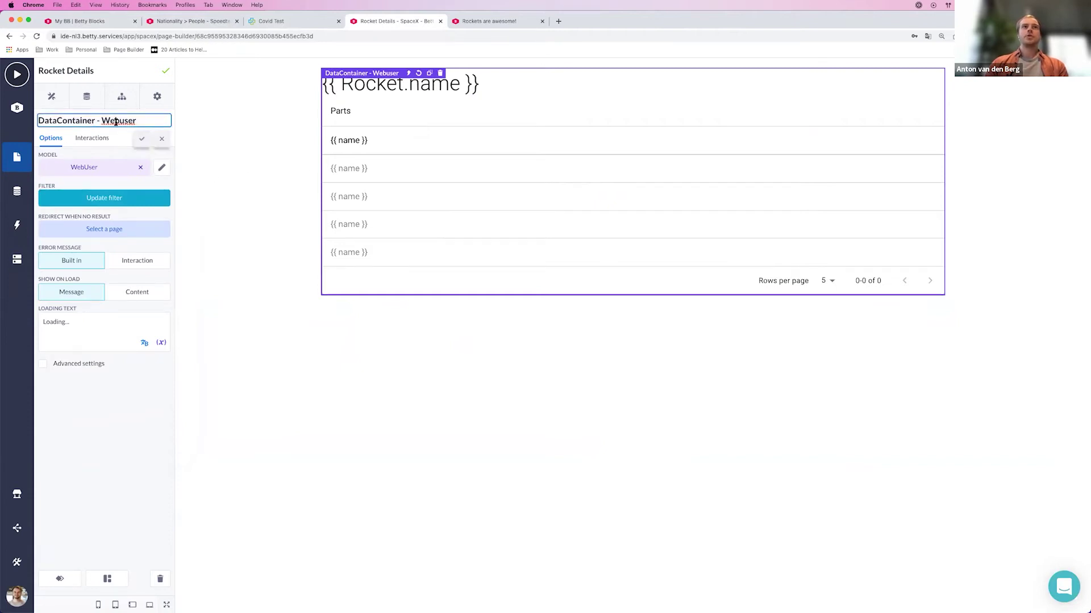
double_click(115, 121)
type("User")
left_click(141, 139)
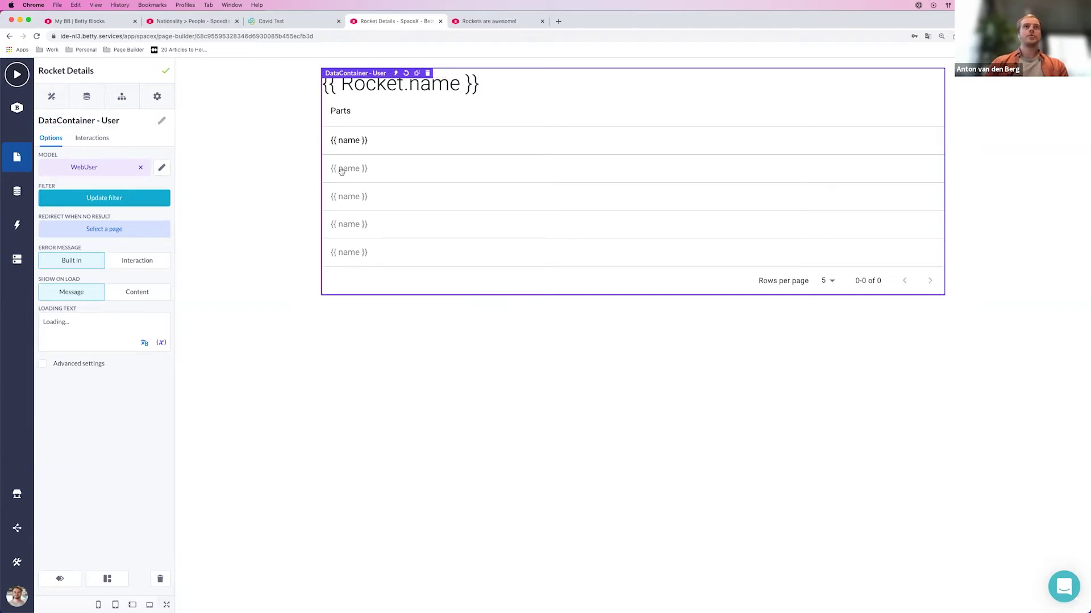
Open the property choices of the parts table's name column to check how the data container is labelled.
left_click(353, 147)
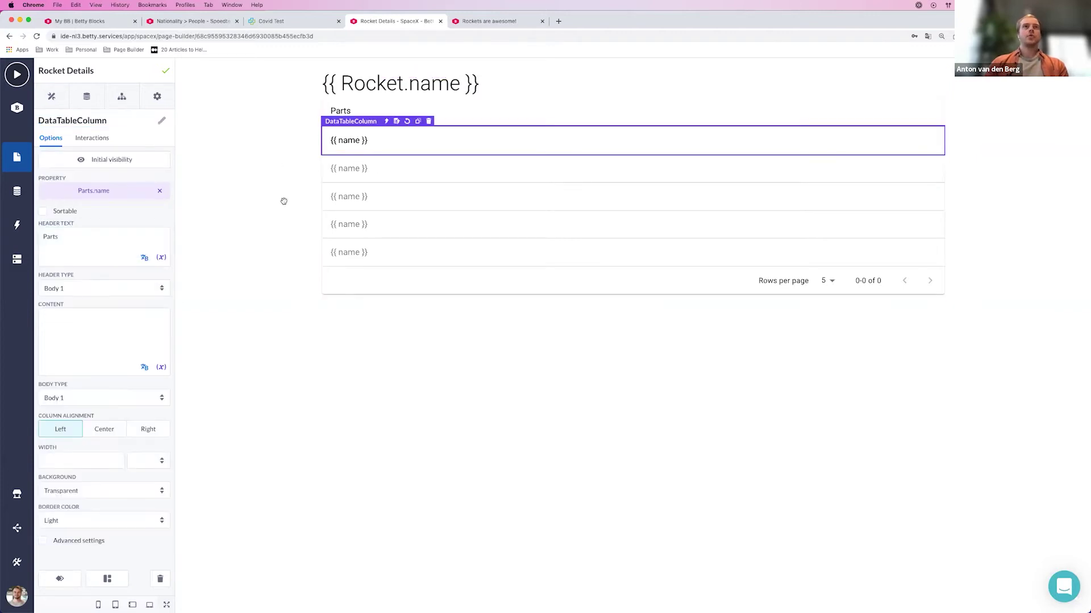
left_click(109, 194)
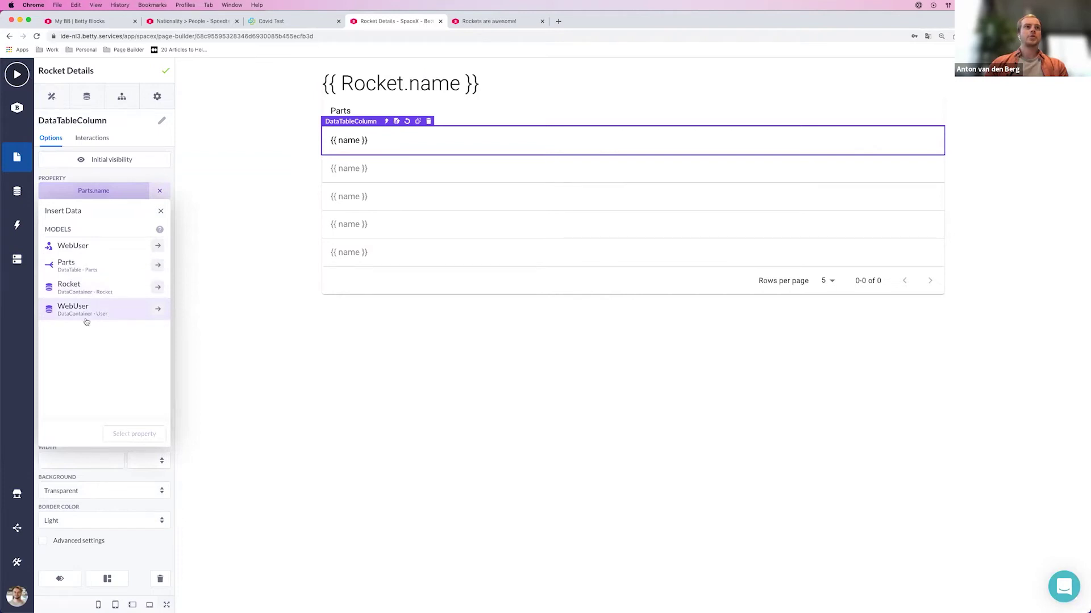
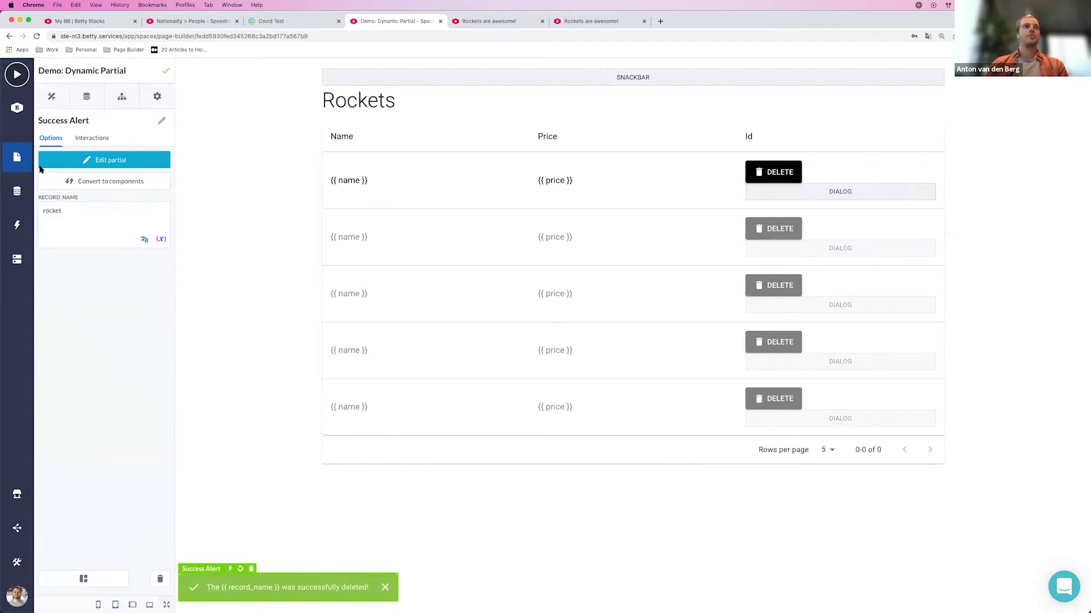
Open the page Demo: Dynamic Partial 2 and select its Success Alert partial.
left_click(17, 159)
left_click(114, 214)
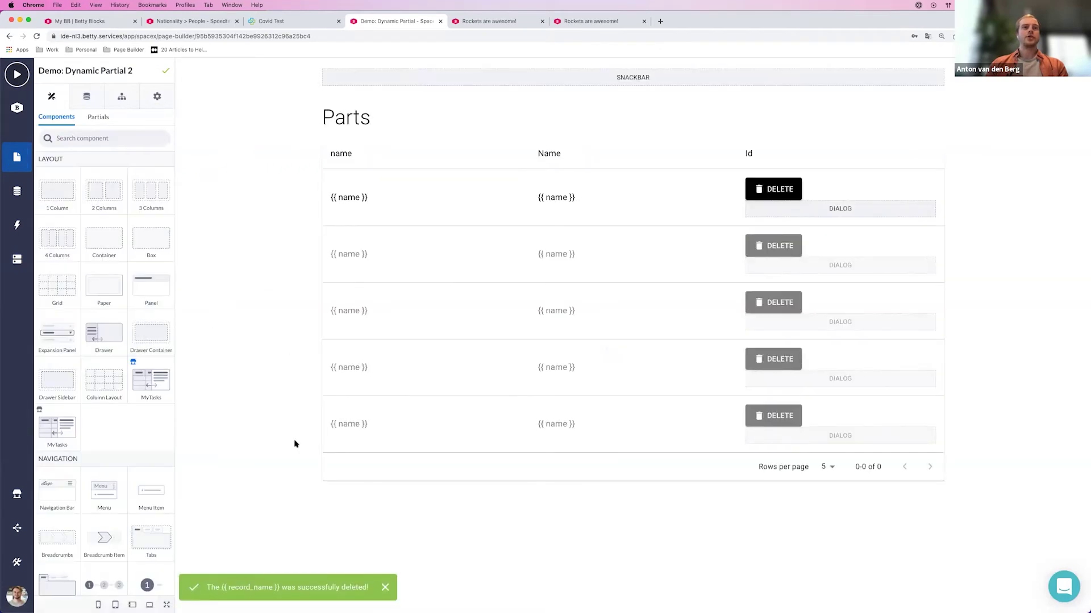
left_click(256, 595)
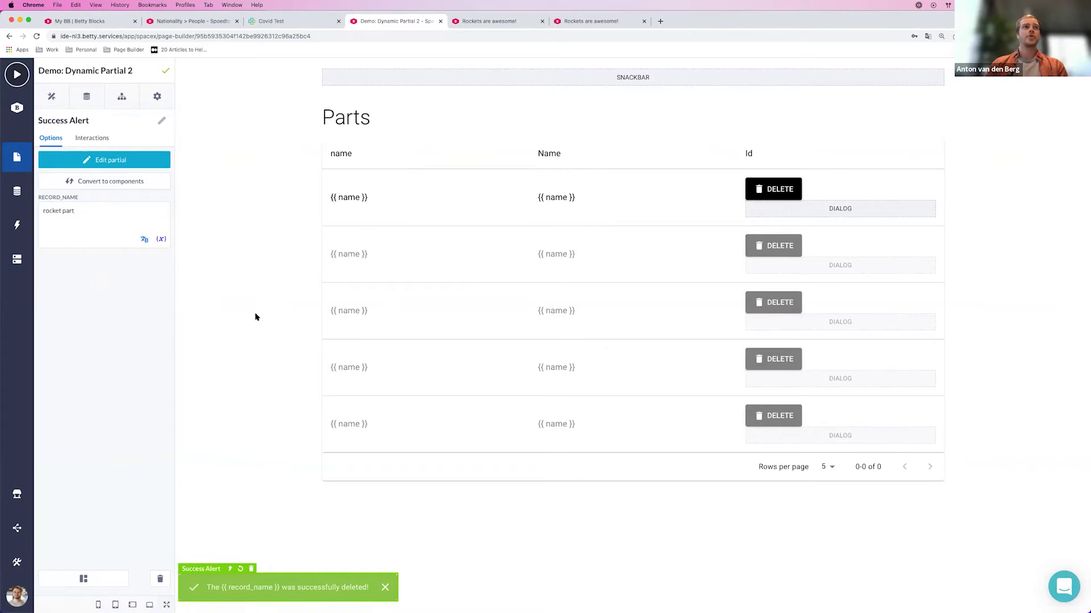
Edit the Success Alert partial and create a text input variable named "demo".
left_click(117, 161)
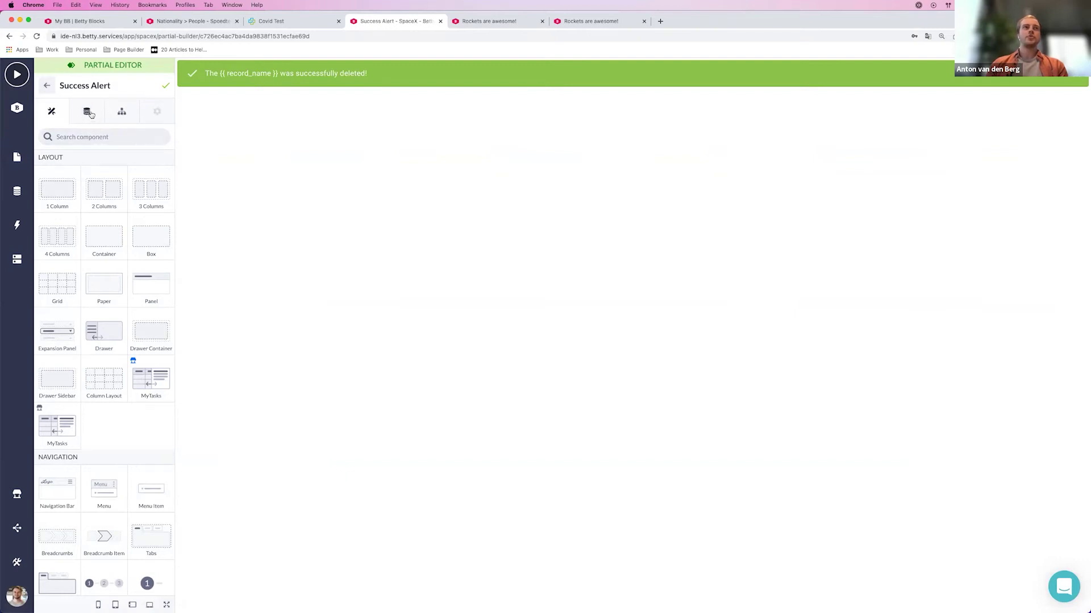
left_click(79, 113)
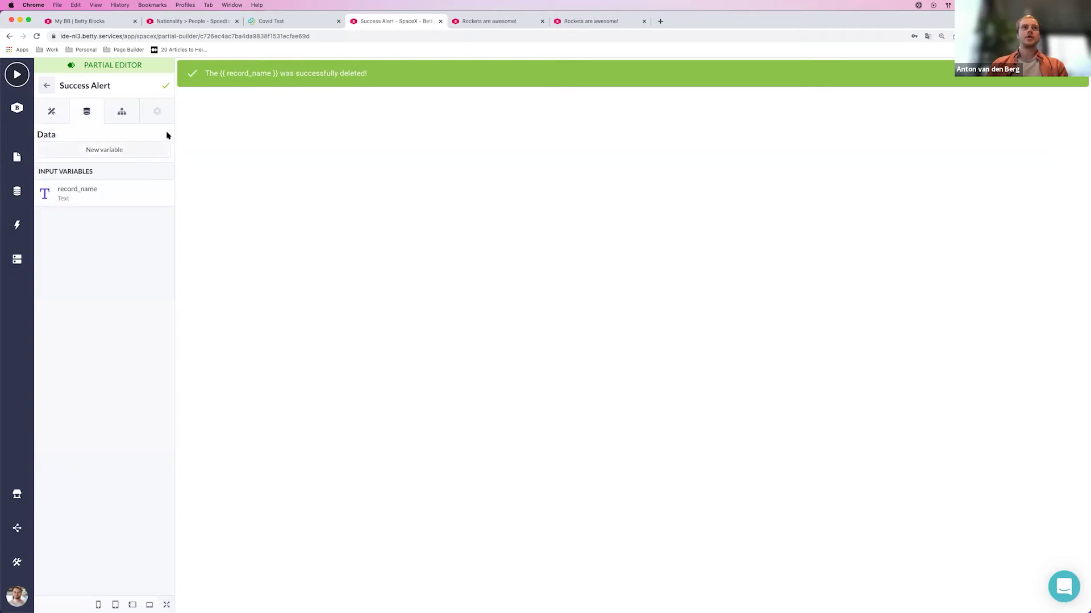
left_click(117, 150)
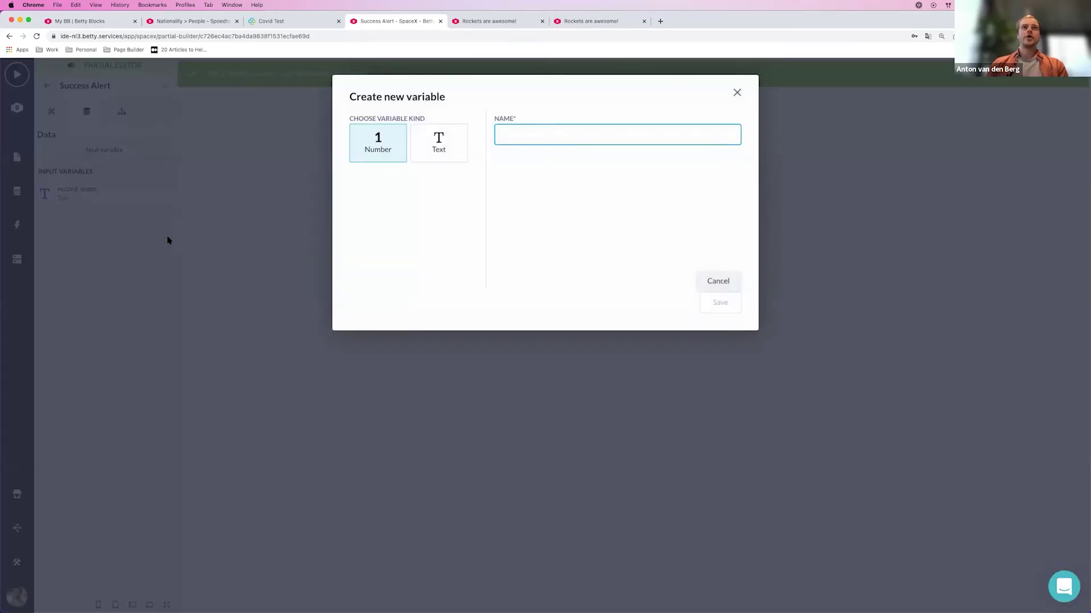
left_click(446, 156)
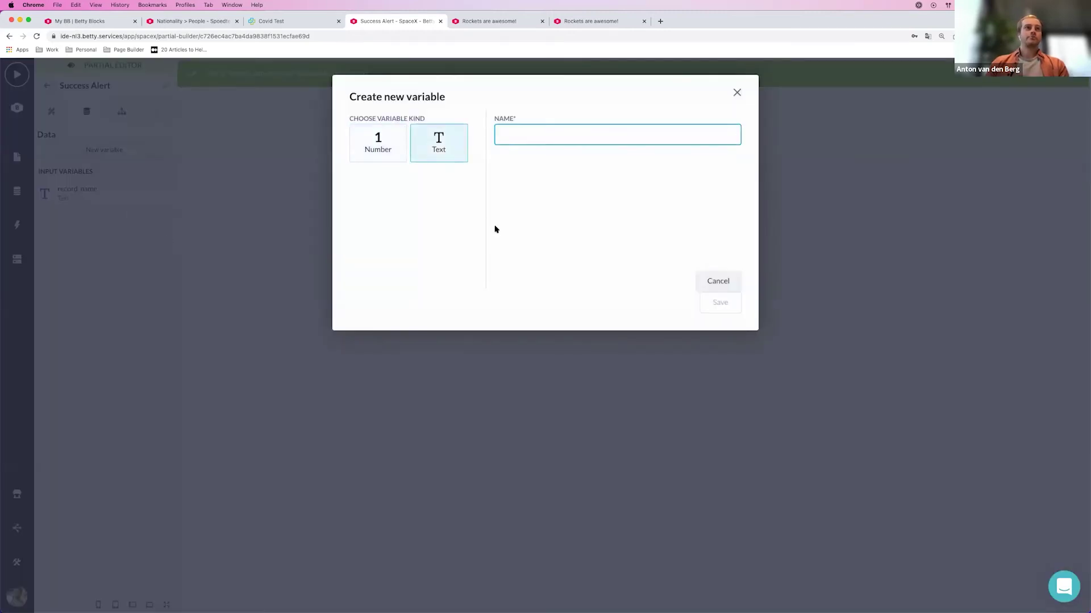
type("demo")
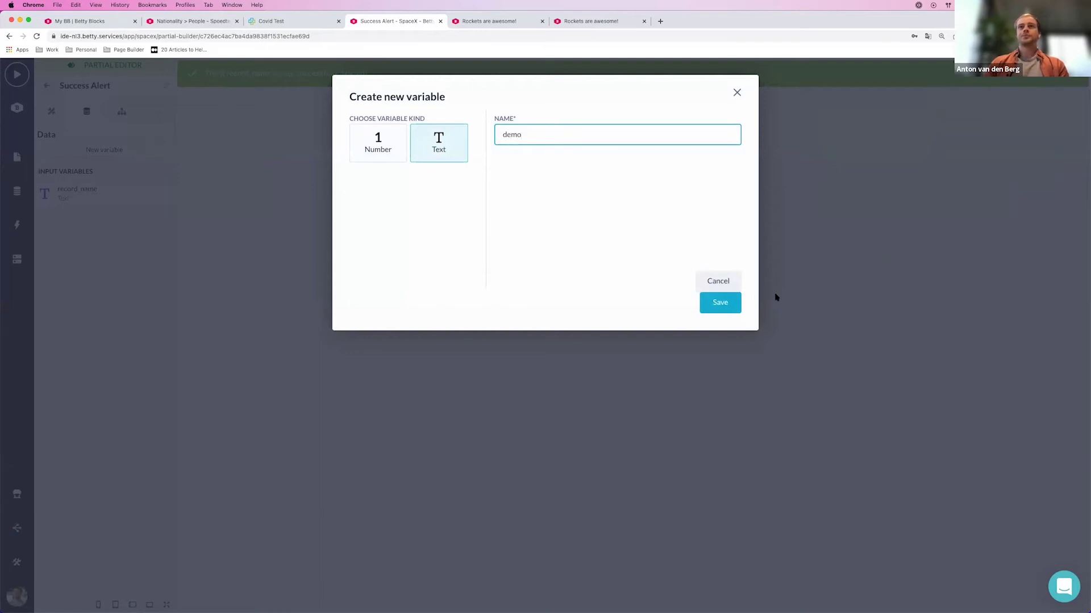
left_click(738, 305)
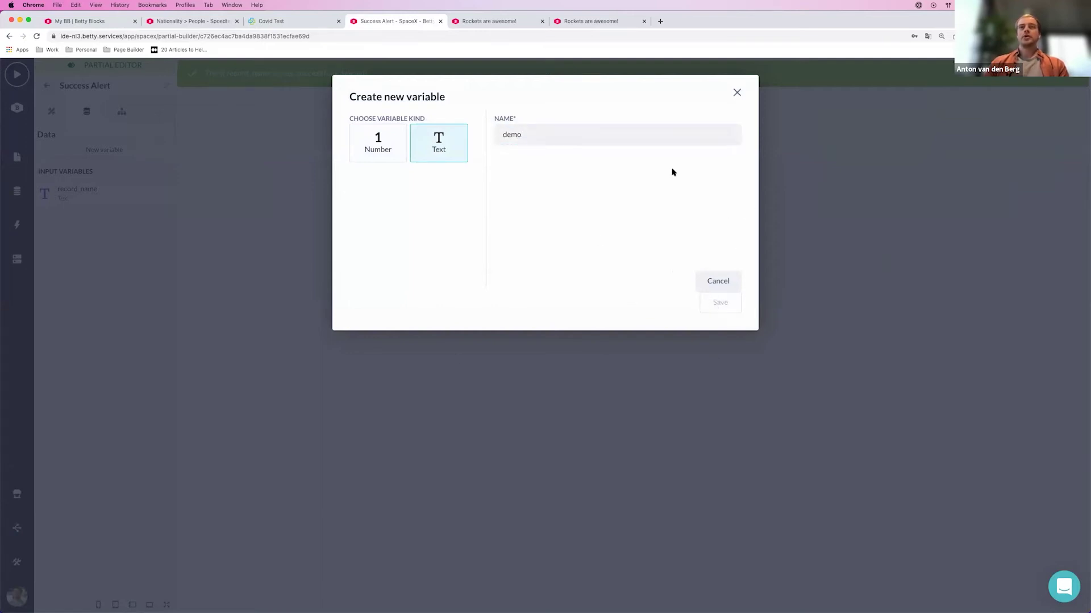
left_click(736, 94)
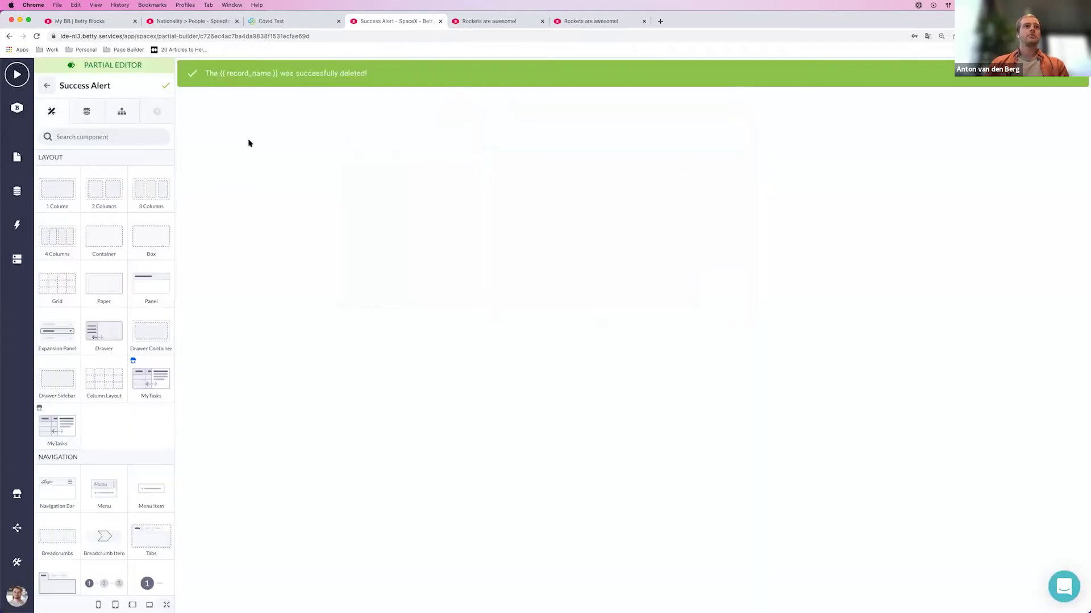
Return from the partial to the Demo: Dynamic Partial 2 page and open the Success Alert's demo value for editing.
left_click(47, 86)
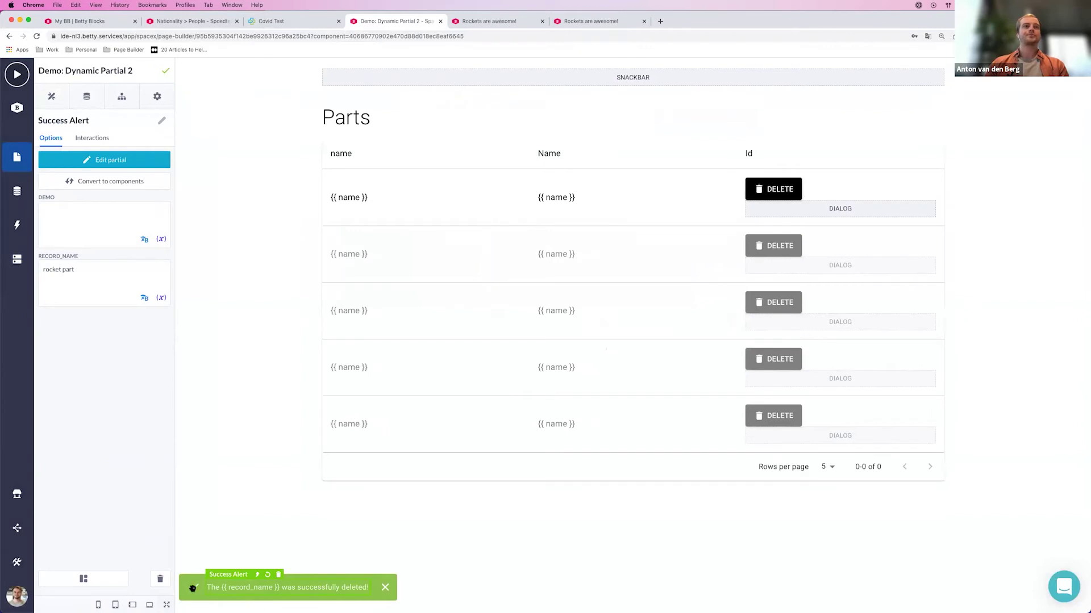
left_click(114, 247)
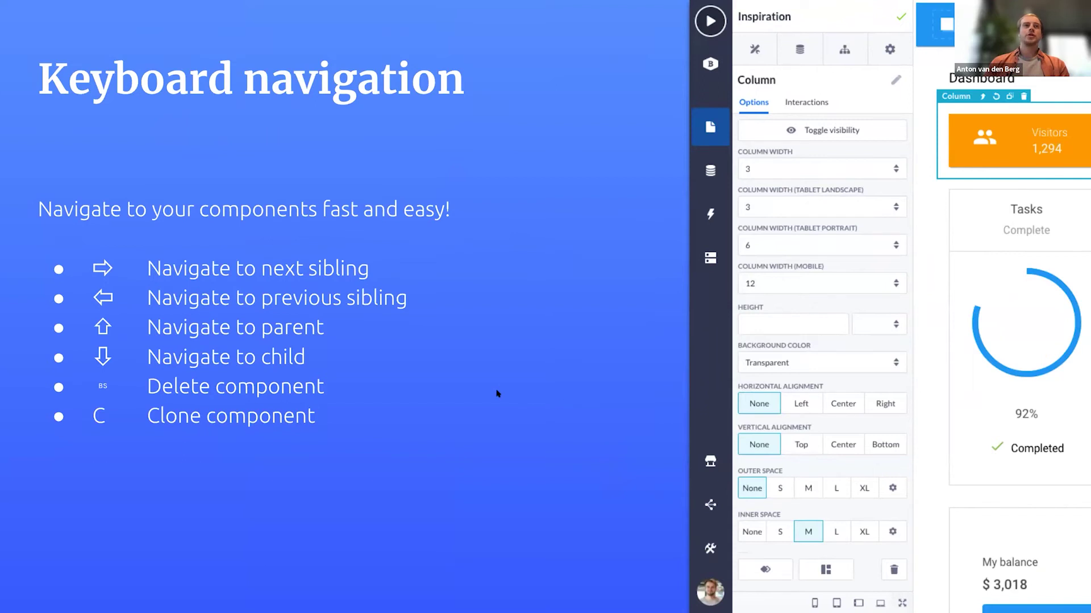
key("ctrl+Left")
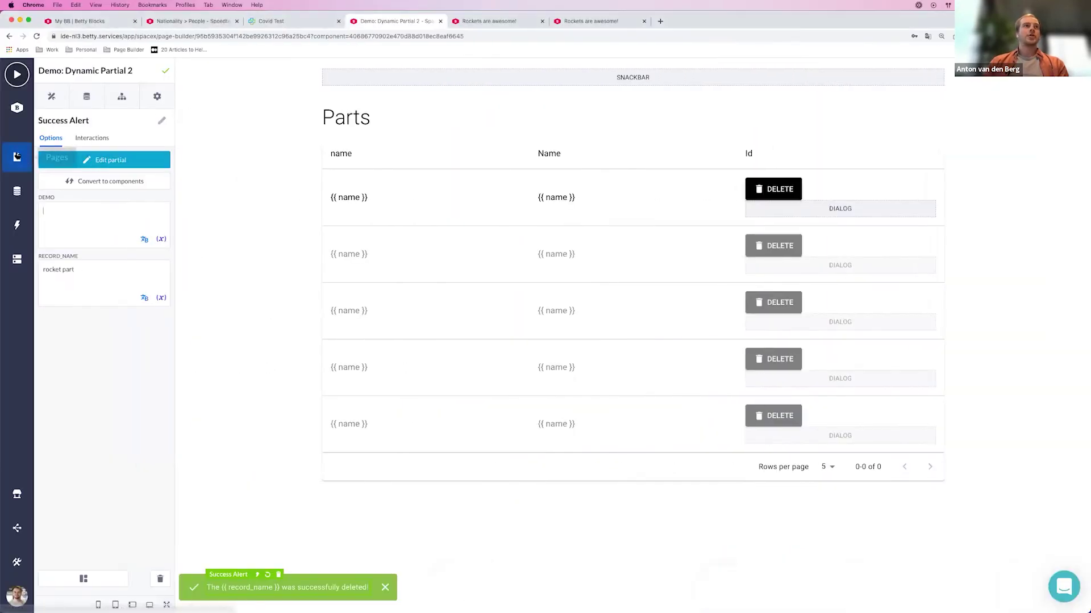
Open the Inspiration page and select the icon column inside the orange Visitors tile.
left_click(16, 157)
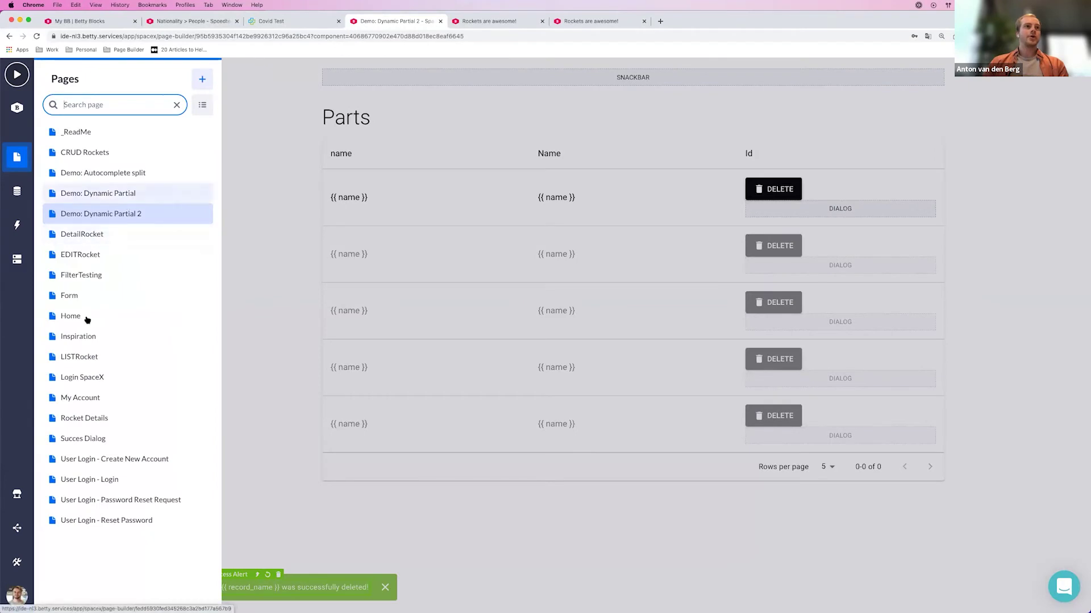
left_click(83, 336)
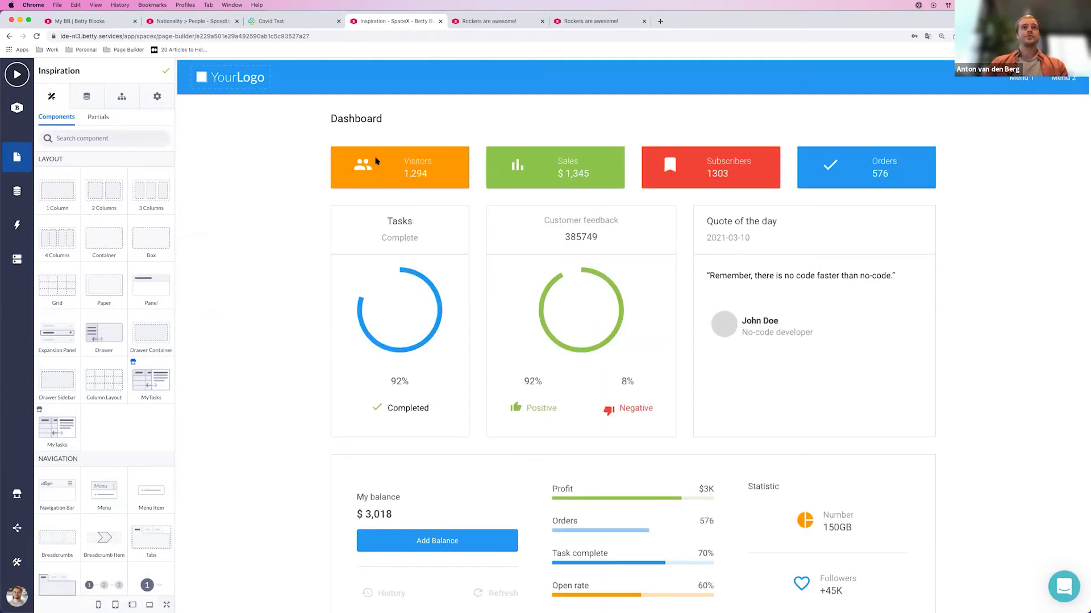
left_click(376, 161)
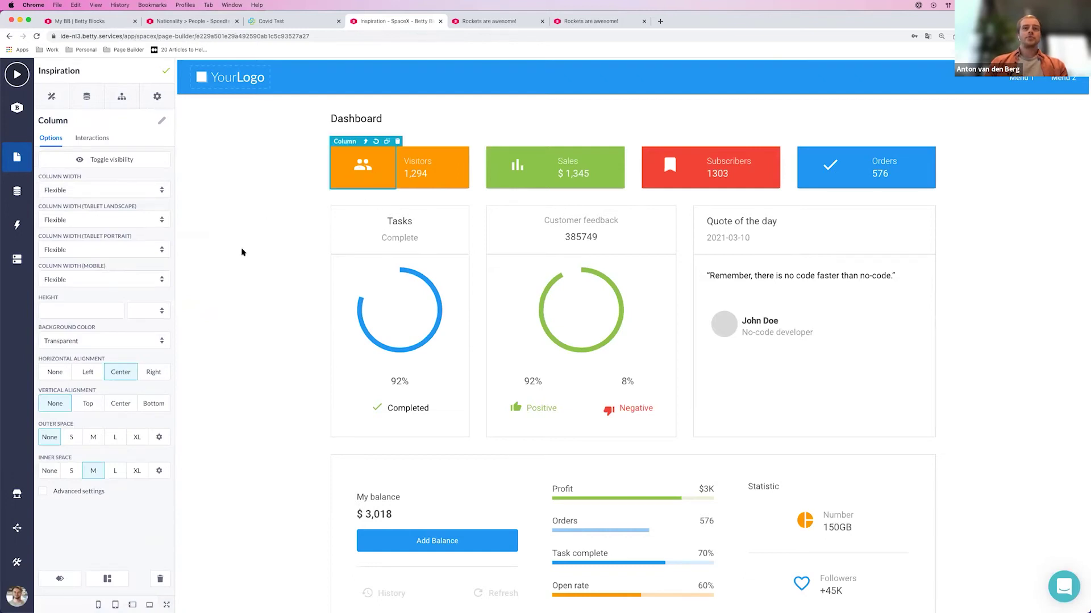
Move the selection among the Visitors tile's sibling, child and parent components, ending on the column that encloses the whole tile.
key("Right")
key("Left")
key("Right")
key("Down")
key("Up")
key("Up")
key("Up")
key("Down")
key("Down")
key("Up")
key("Up")
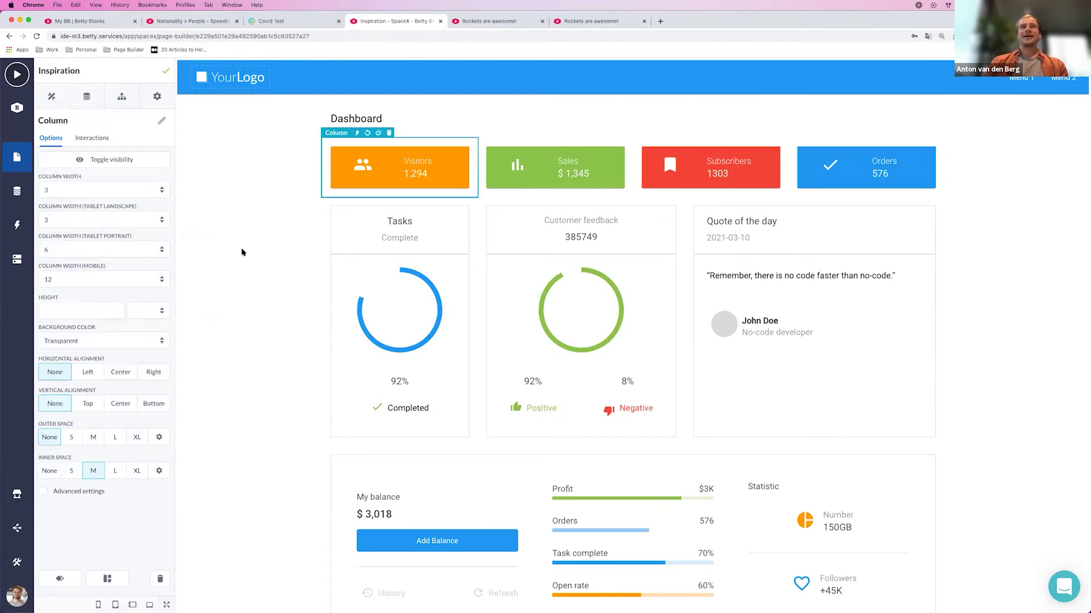
Move the selection back and forth across the dashboard's sibling columns, visit child and parent components, and return to the Visitors column.
key("Right")
key("Right")
key("Right")
key("Right")
key("Left")
key("Left")
key("Left")
key("Left")
key("Right")
key("Right")
key("Right")
key("Right")
key("Right")
key("Right")
key("Right")
key("Down")
key("Up")
key("Left")
key("Left")
key("Left")
key("Left")
key("Left")
key("Left")
key("Left")
key("Up")
key("Down")
Clone the Visitors column, then delete the selected Visitors column and confirm its removal.
key("super+d")
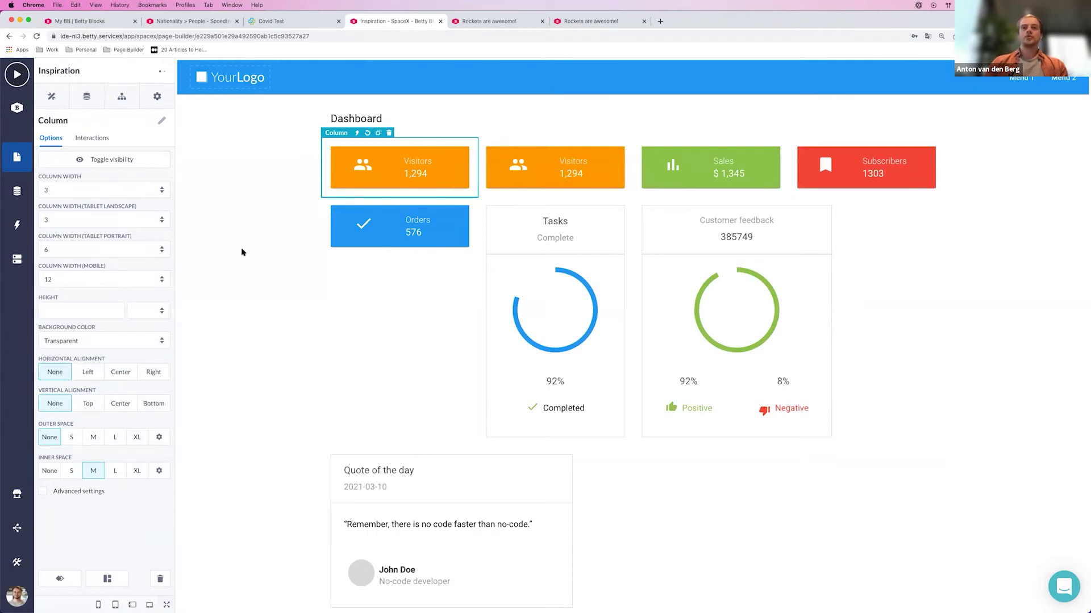
key("Delete")
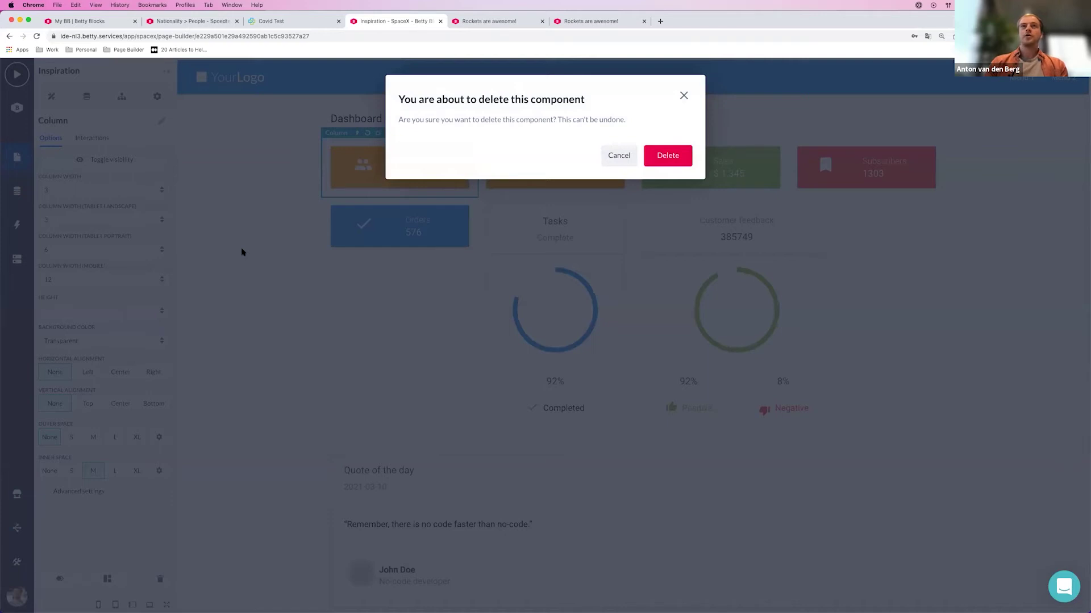
key("Return")
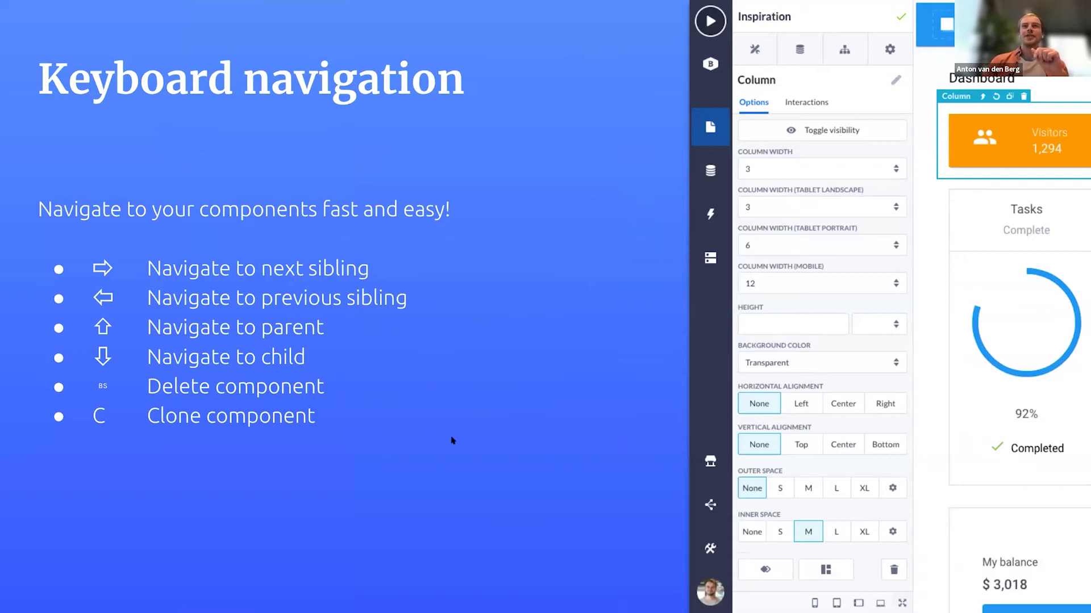
key("Right")
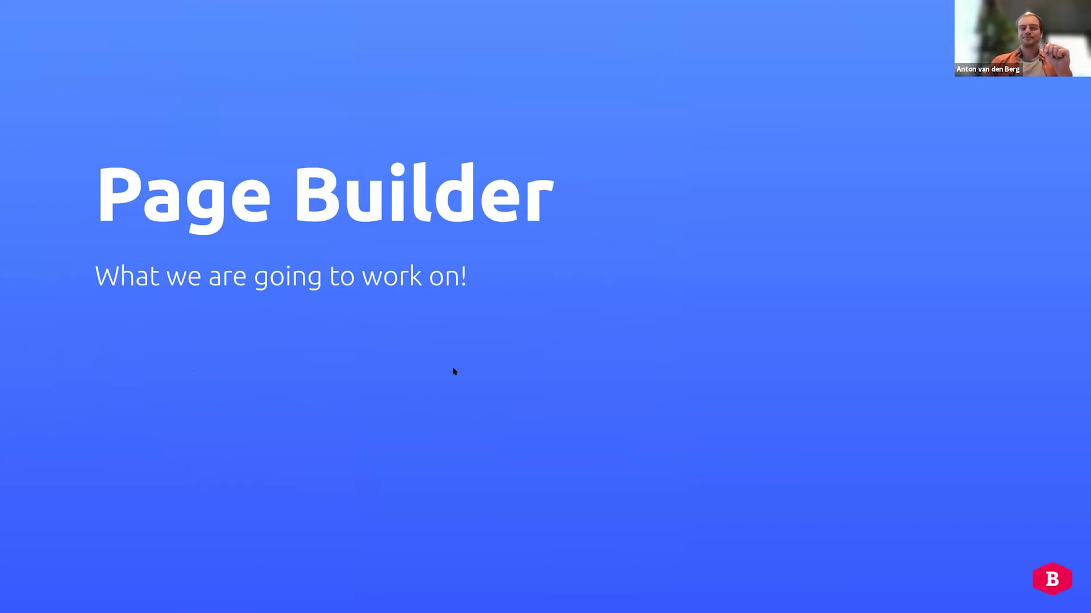
key("Right")
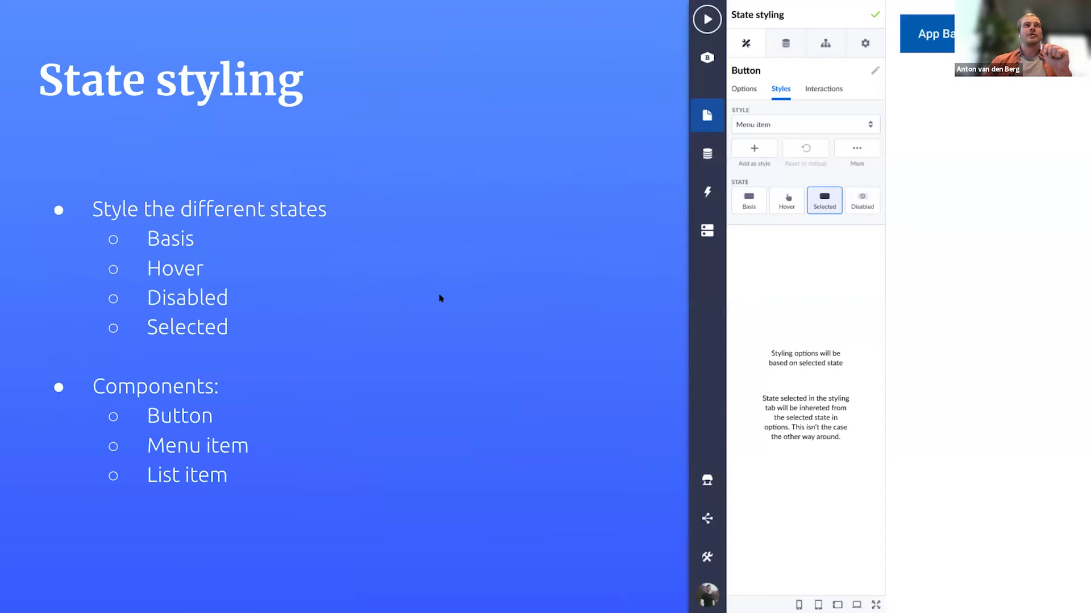